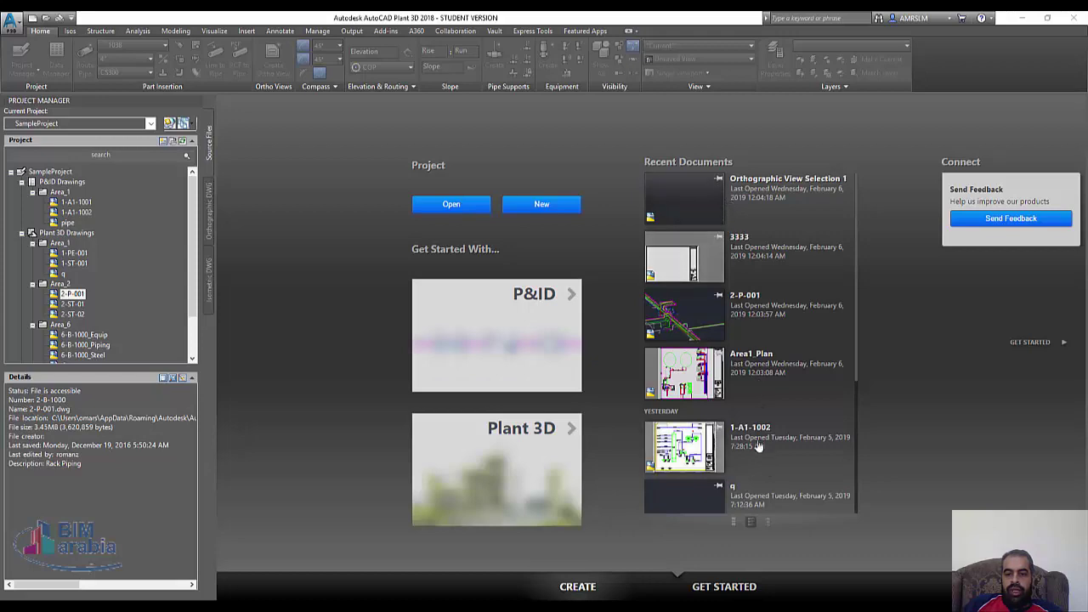
Switch the Start tab to the Get Started overview of workspaces, spec-driven tools and the Sample Project
{"action": "scroll", "coordinate": [760, 463], "scroll_direction": "down", "scroll_amount": 3}
{"action": "scroll", "coordinate": [760, 466], "scroll_direction": "up", "scroll_amount": 3}
{"action": "left_click", "coordinate": [732, 588]}
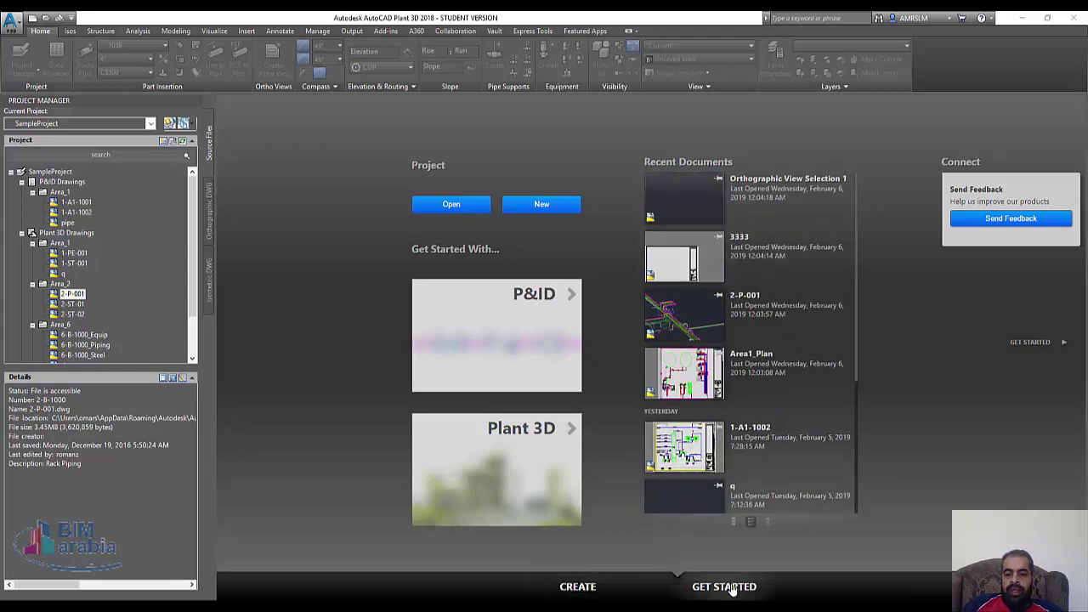
{"action": "scroll", "coordinate": [853, 485], "scroll_direction": "down", "scroll_amount": 1}
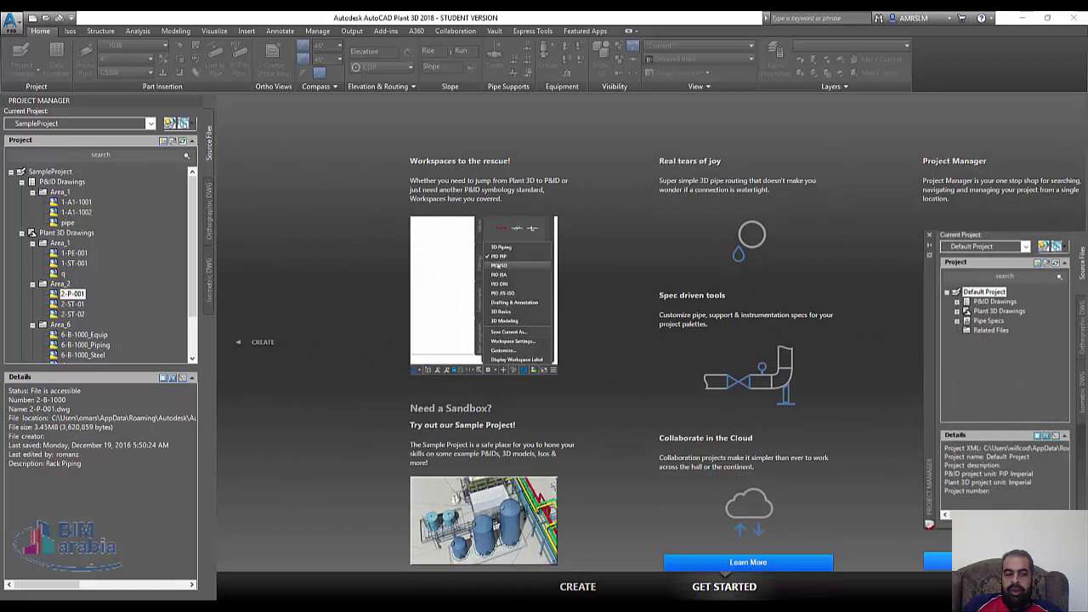
Hide and restore the Project Manager palette (Ctrl+5), then select drawing 1-A1-1001
{"action": "left_click", "coordinate": [196, 102]}
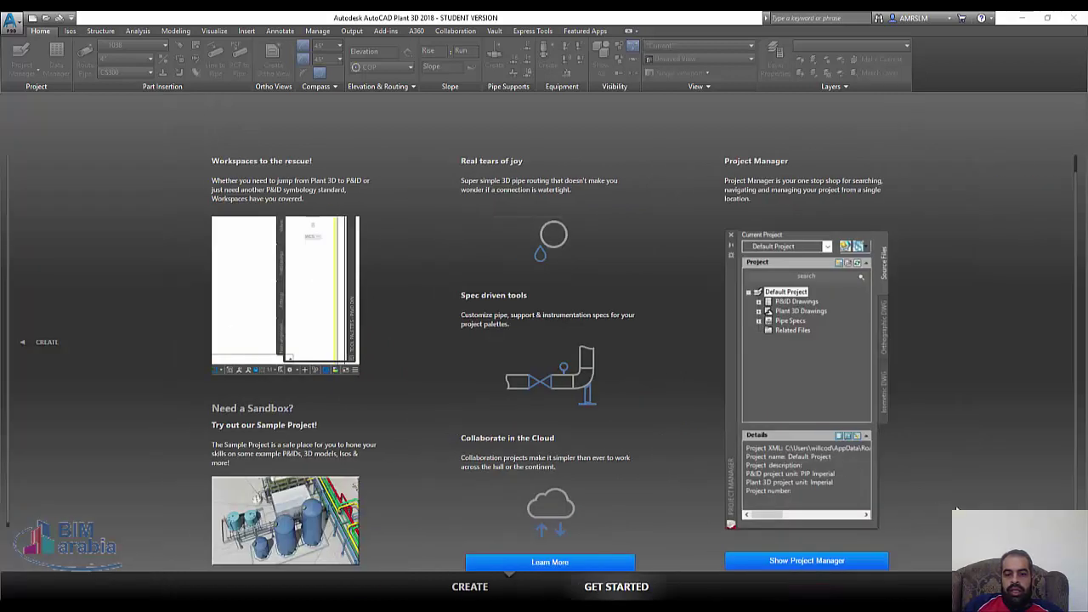
{"action": "key", "text": "ctrl+5"}
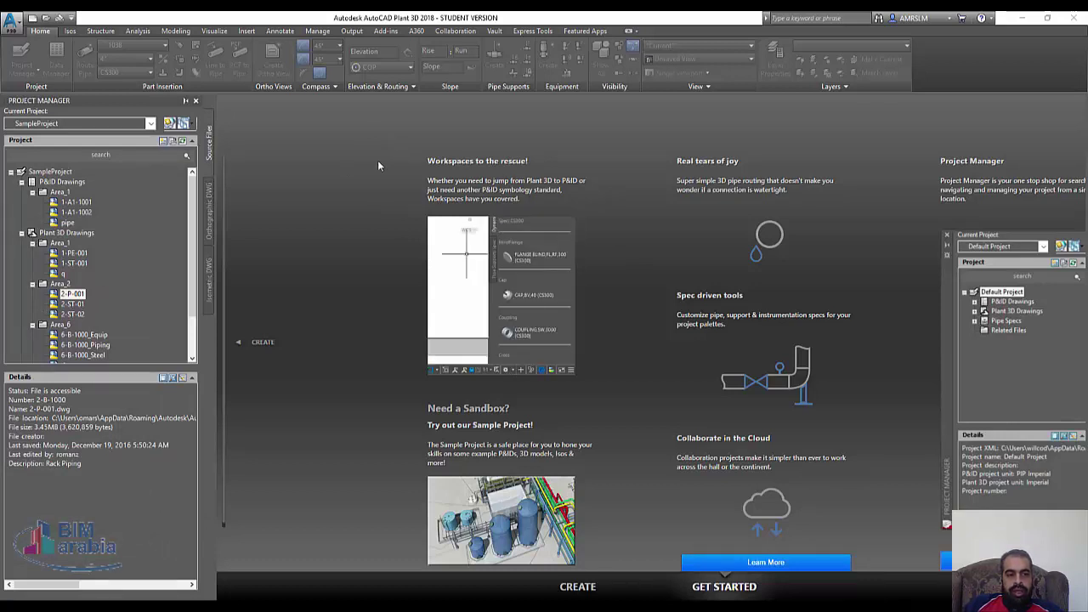
{"action": "left_click", "coordinate": [73, 203]}
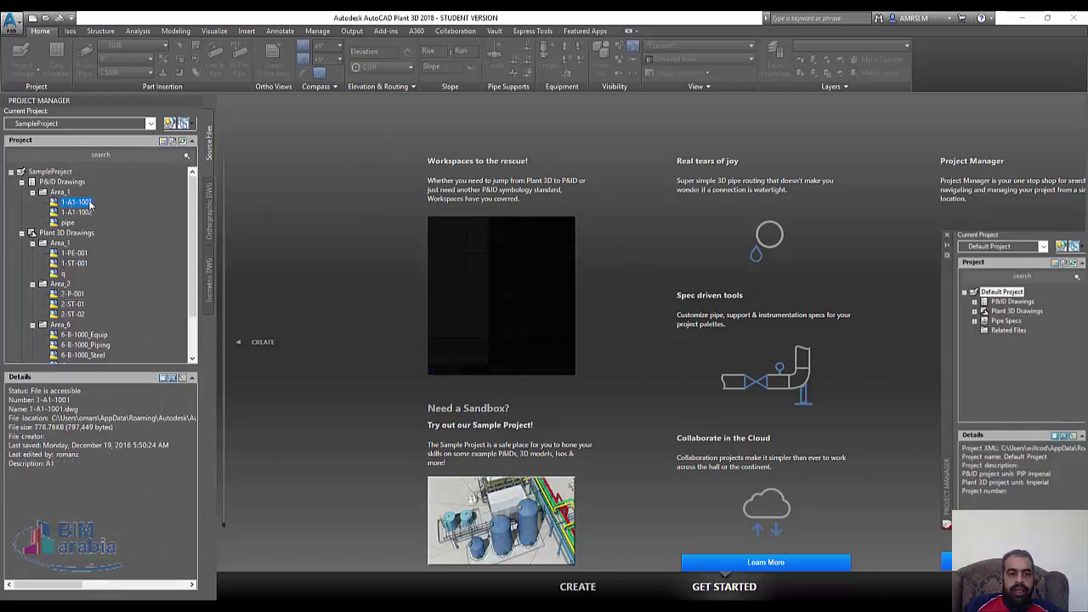
Open the P&ID drawing 1-A1-1001 from the Project Manager
{"action": "left_click", "coordinate": [85, 205]}
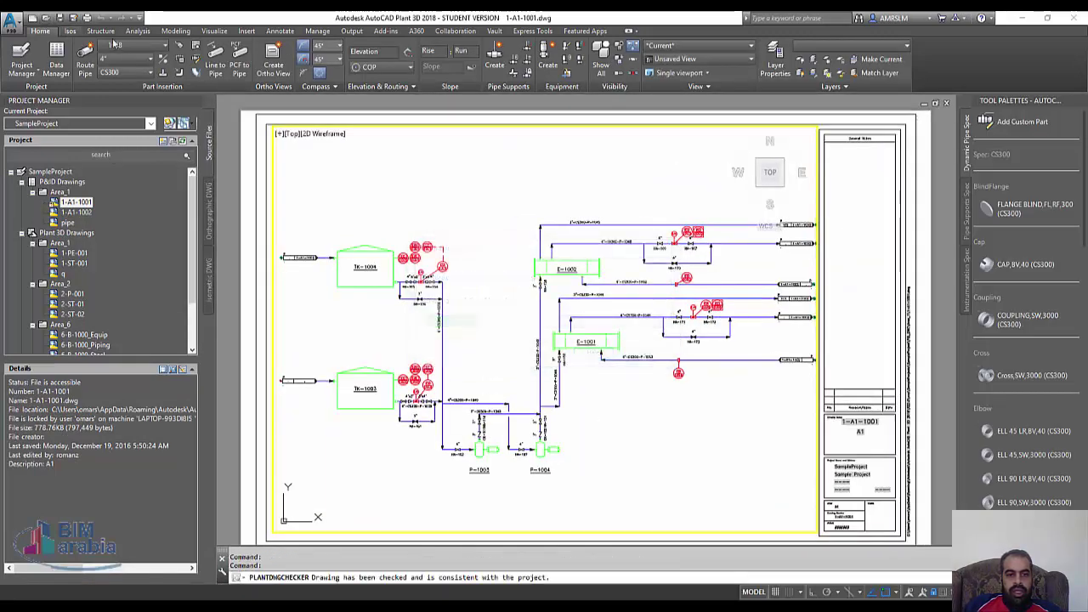
Open the 3D plant model 1-PE-001 under Plant 3D Drawings > Area_1
{"action": "double_click", "coordinate": [74, 253]}
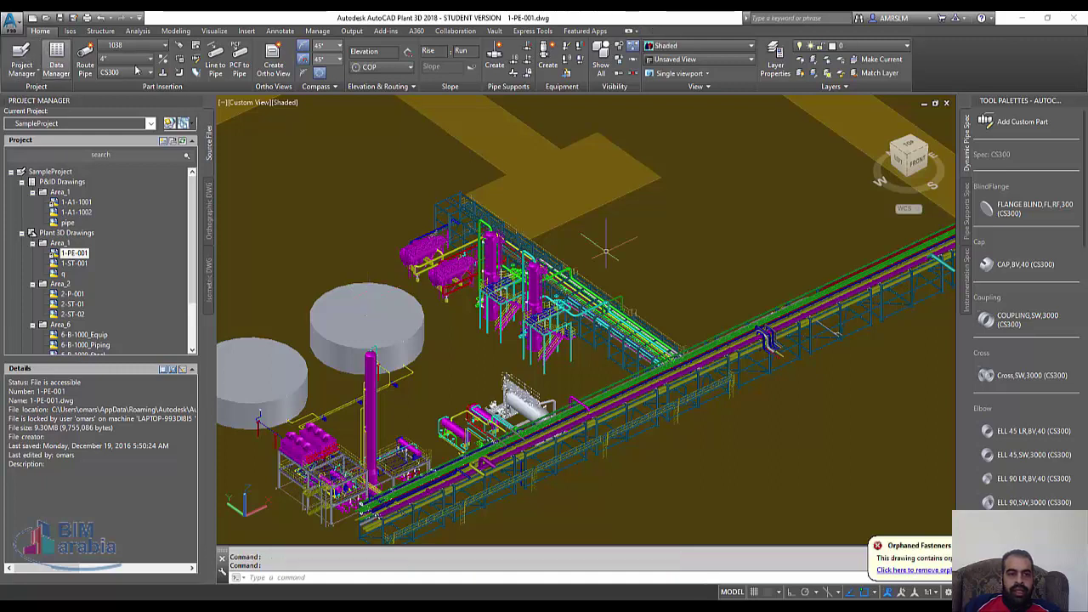
Browse the Iso, Structure and Analysis ribbon tabs in turn
{"action": "left_click", "coordinate": [69, 31]}
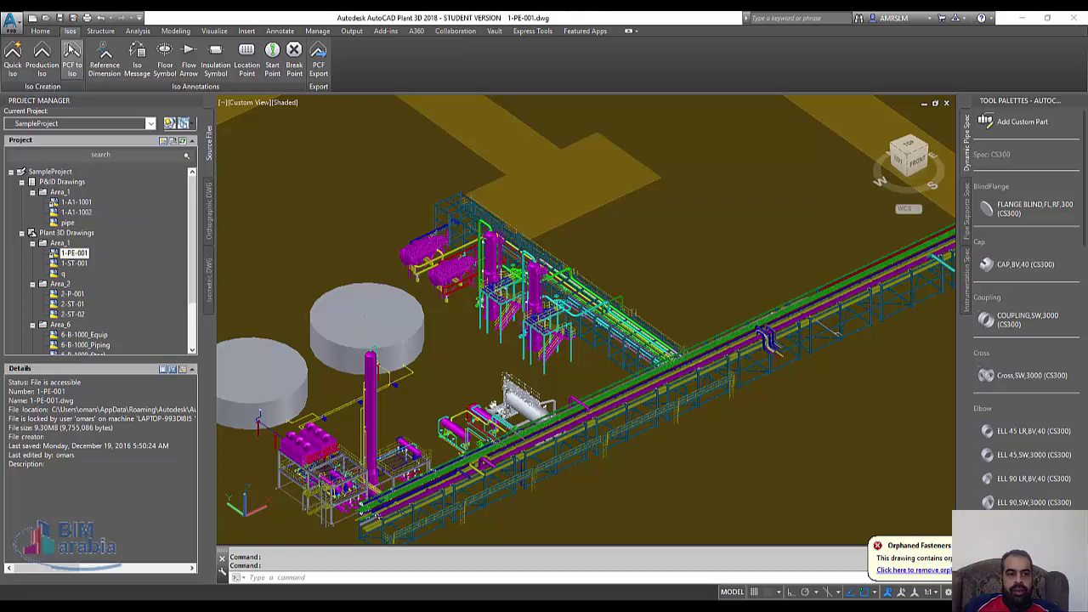
{"action": "left_click", "coordinate": [100, 30]}
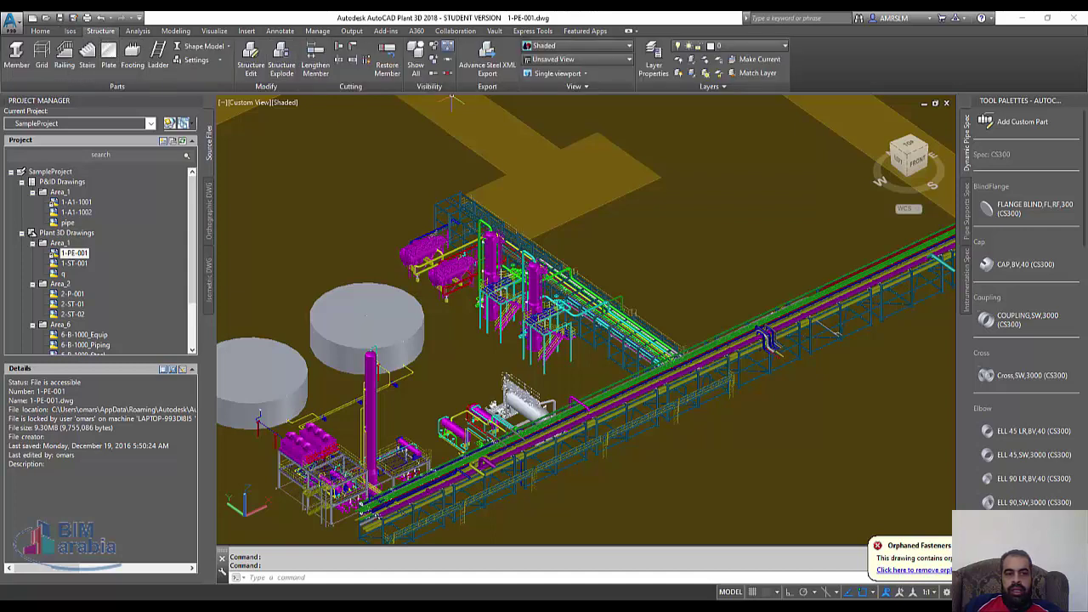
{"action": "left_click", "coordinate": [138, 31]}
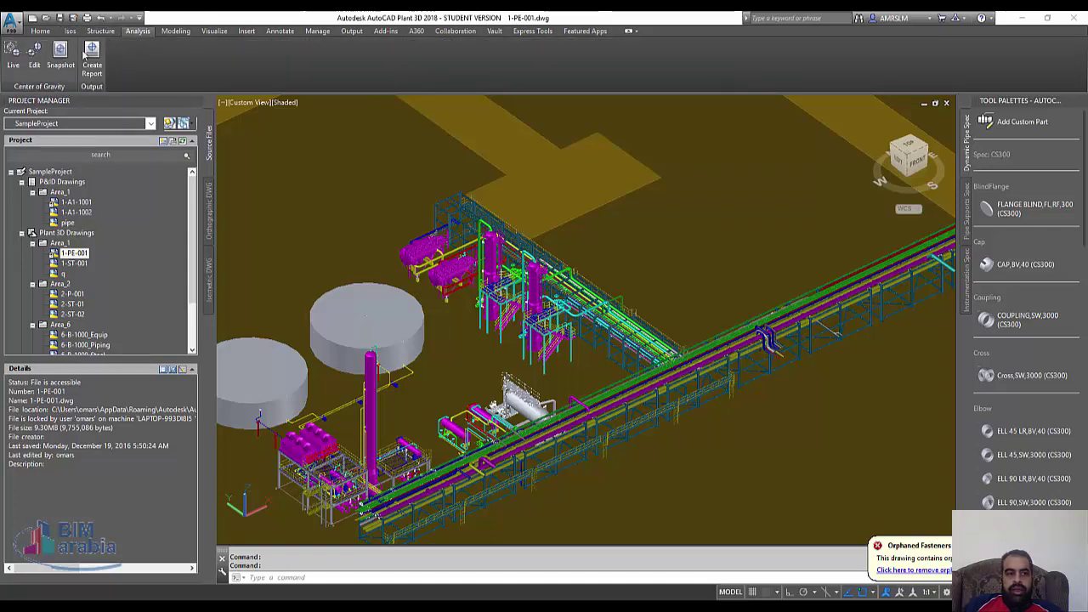
Show the Application menu's Drawing Utilities, including Recover and Recover with Xrefs
{"action": "left_click", "coordinate": [14, 20]}
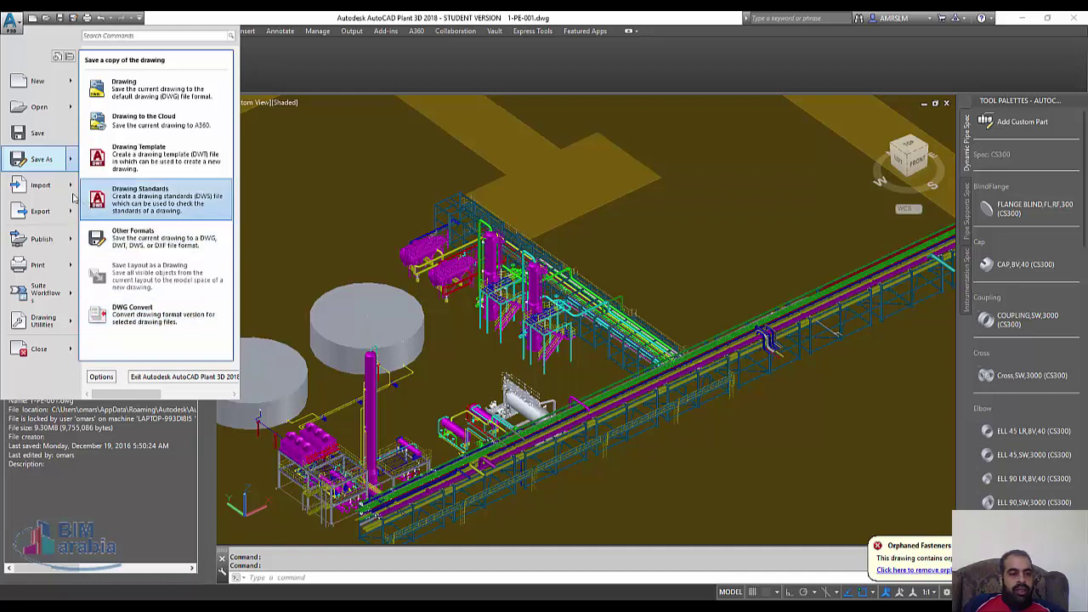
{"action": "mouse_move", "coordinate": [157, 266]}
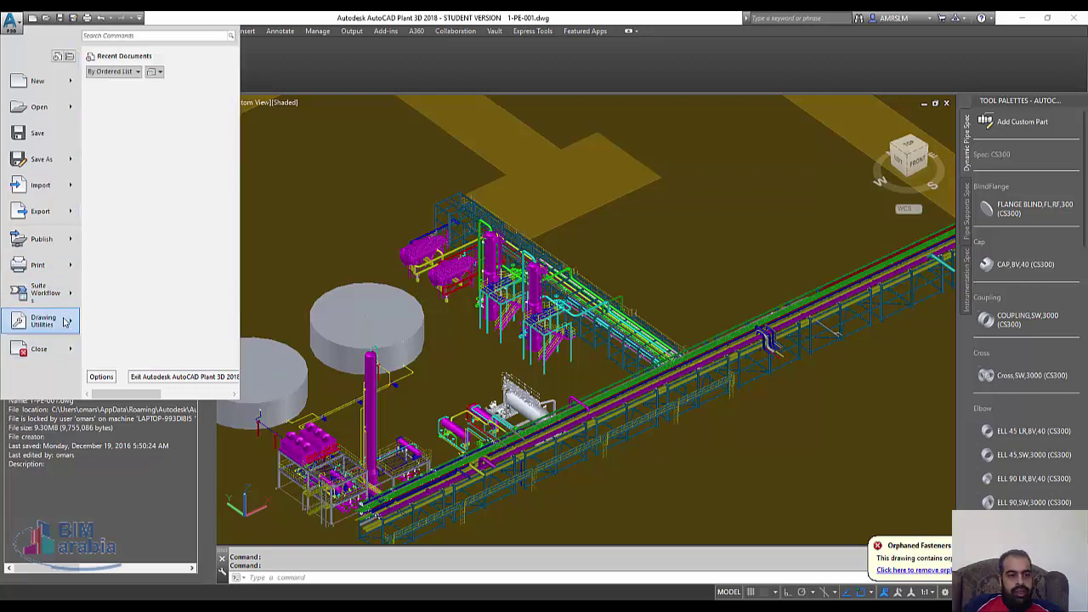
{"action": "mouse_move", "coordinate": [41, 320]}
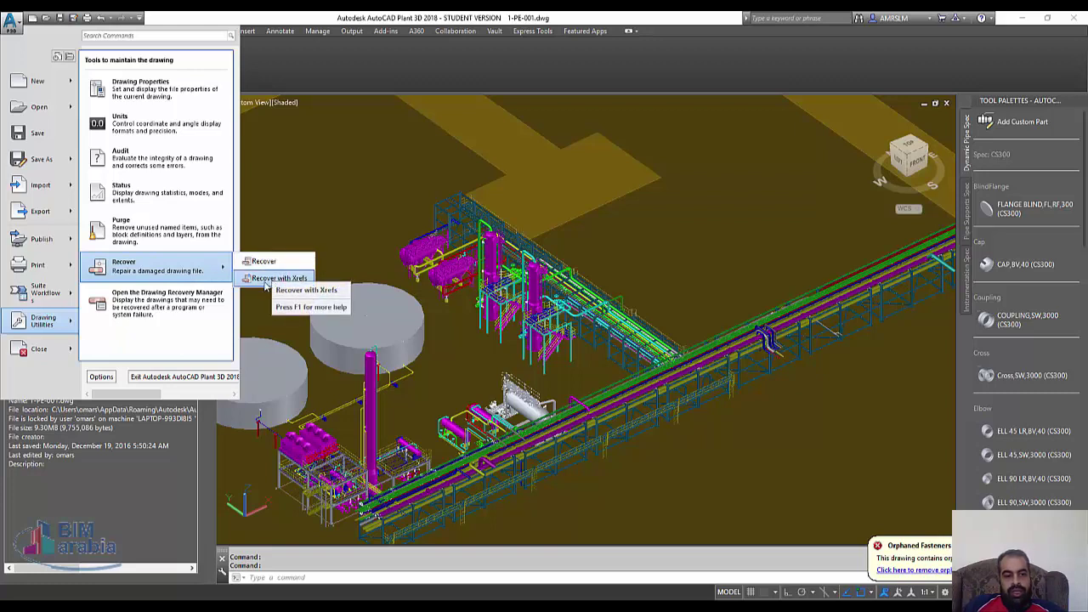
Open the Options dialog on its Display tab, showing the Dark colour scheme
{"action": "left_click", "coordinate": [108, 379]}
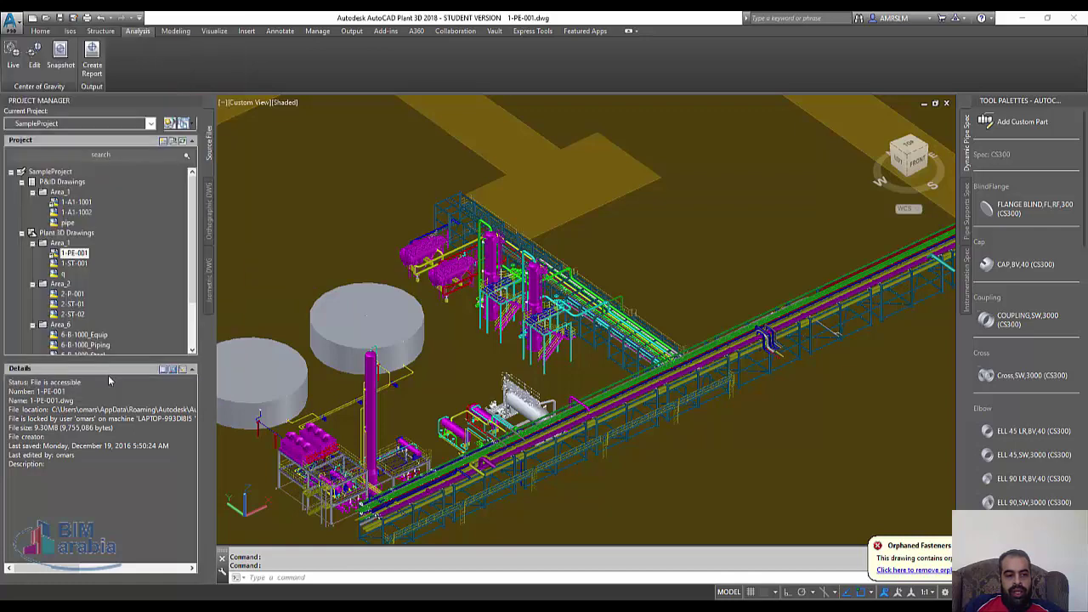